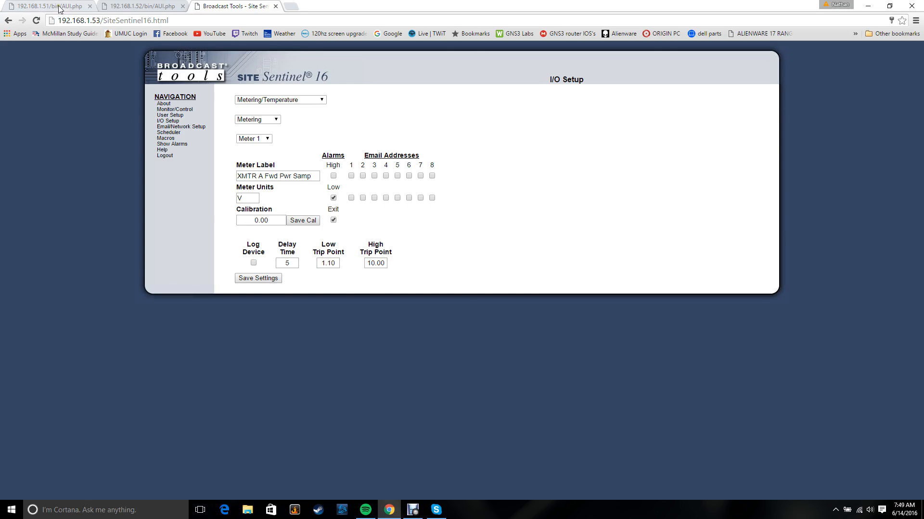
Check the output power of transmitters 192.168.1.51 and 192.168.1.52, and examine the meter readings on the Site Sentinel's Monitor/Control page.
{"action": "left_click", "coordinate": [164, 6]}
{"action": "left_click", "coordinate": [194, 9]}
{"action": "left_click", "coordinate": [46, 6]}
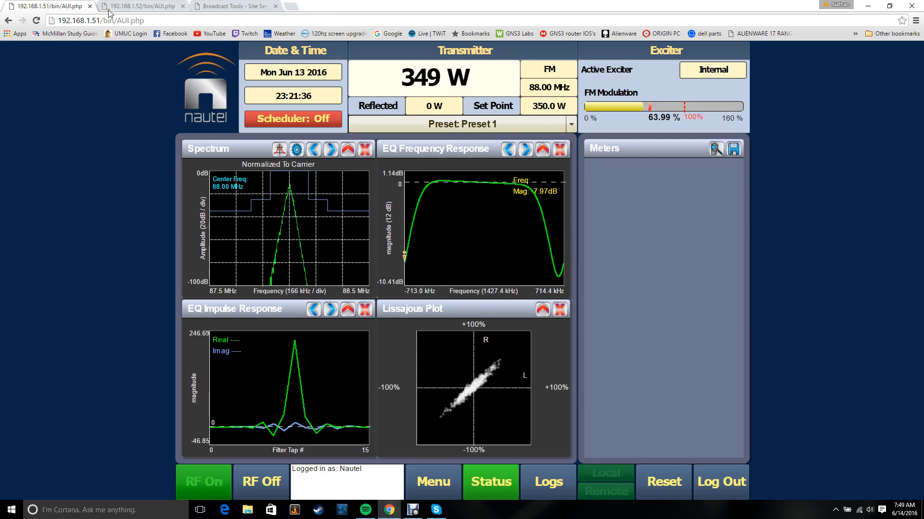
{"action": "left_click", "coordinate": [129, 8]}
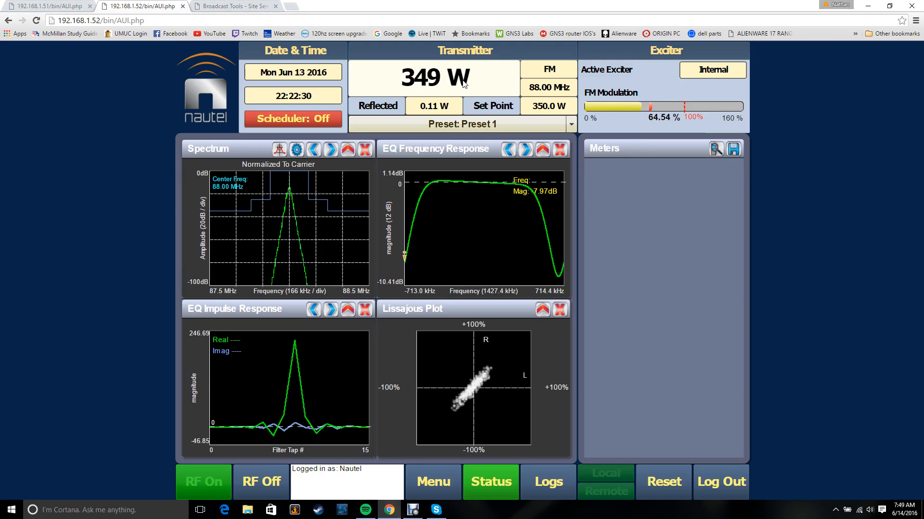
{"action": "left_click", "coordinate": [252, 7]}
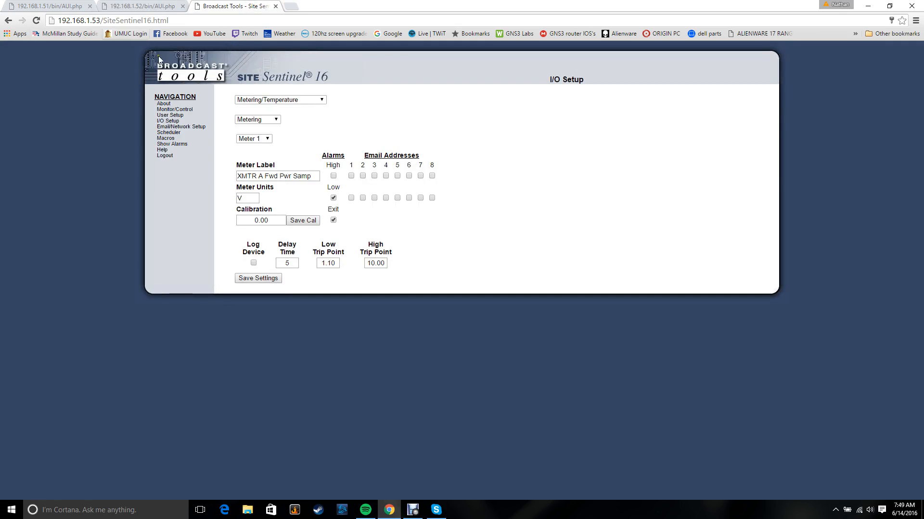
{"action": "left_click", "coordinate": [172, 110]}
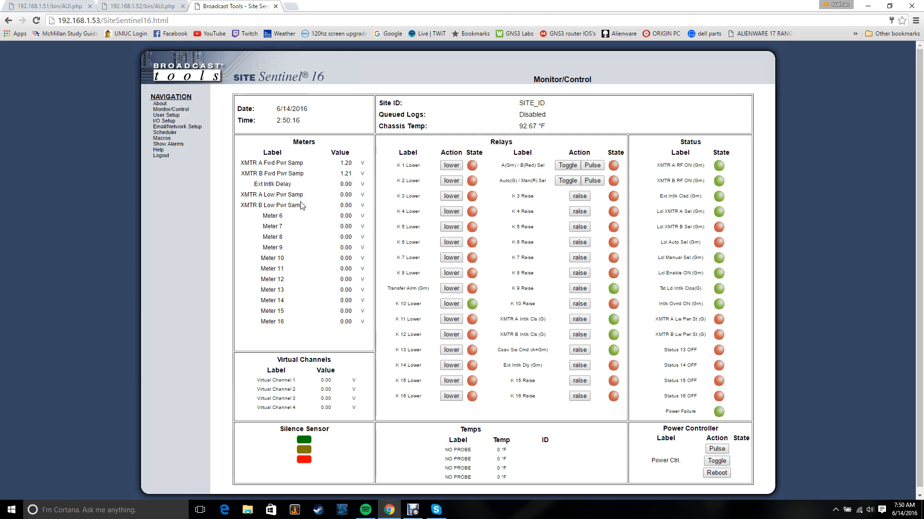
Activate Preset 2, with the 330.0 W set point, on the transmitter at 192.168.1.51.
{"action": "left_click", "coordinate": [60, 6]}
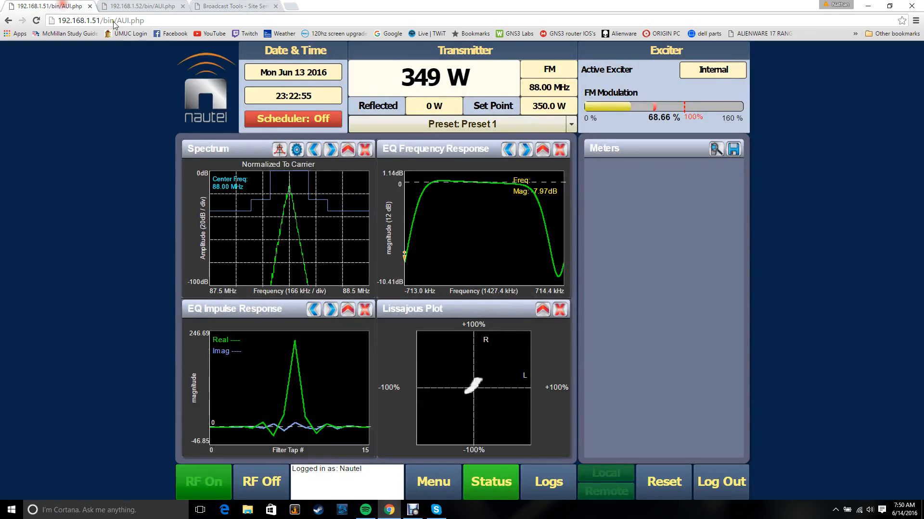
{"action": "left_click", "coordinate": [571, 128]}
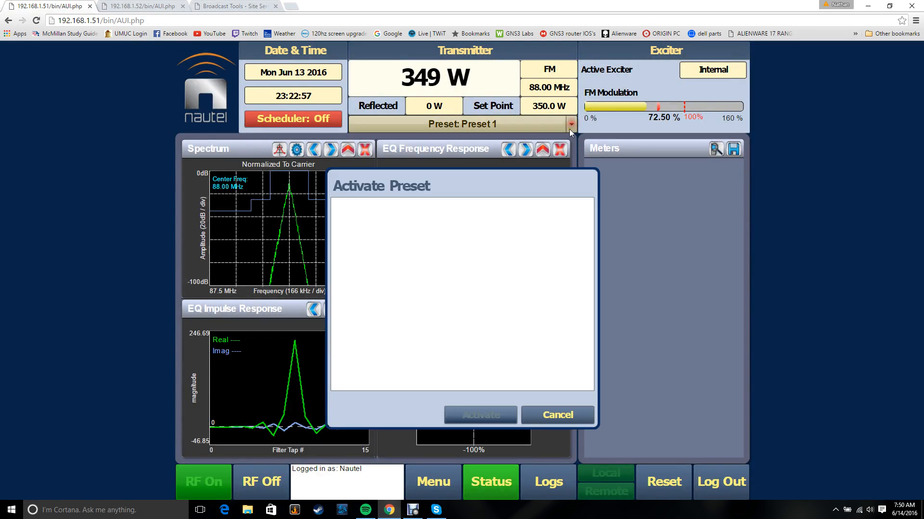
{"action": "left_click", "coordinate": [434, 274]}
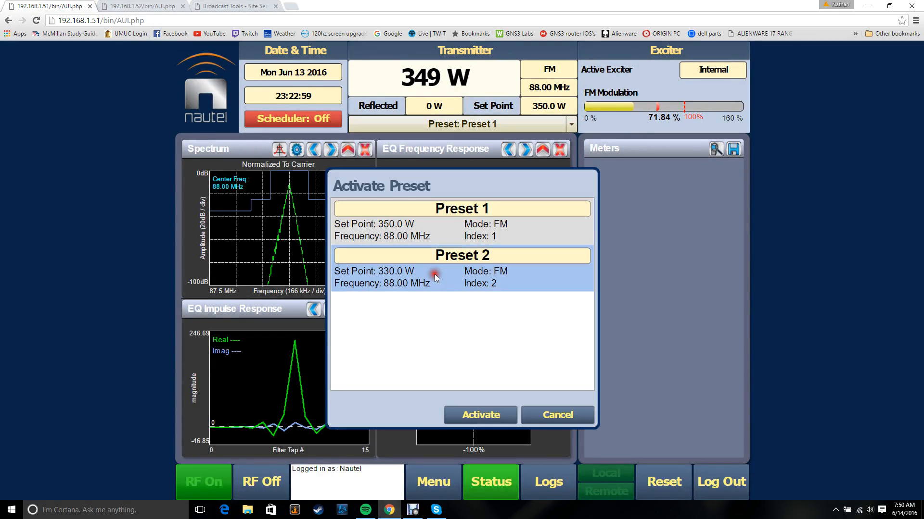
{"action": "left_click", "coordinate": [482, 417]}
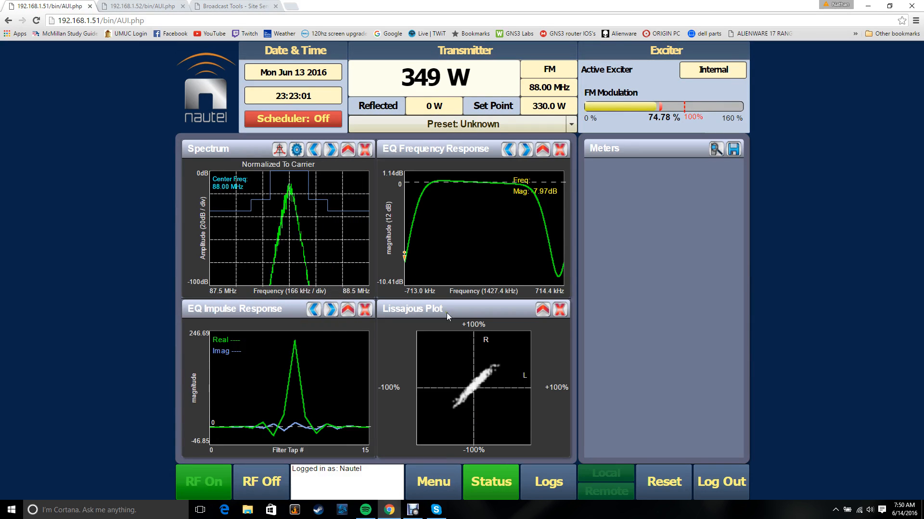
Activate Preset 2, with the 330.0 W set point, on the transmitter at 192.168.1.52.
{"action": "key", "text": "ctrl+Tab"}
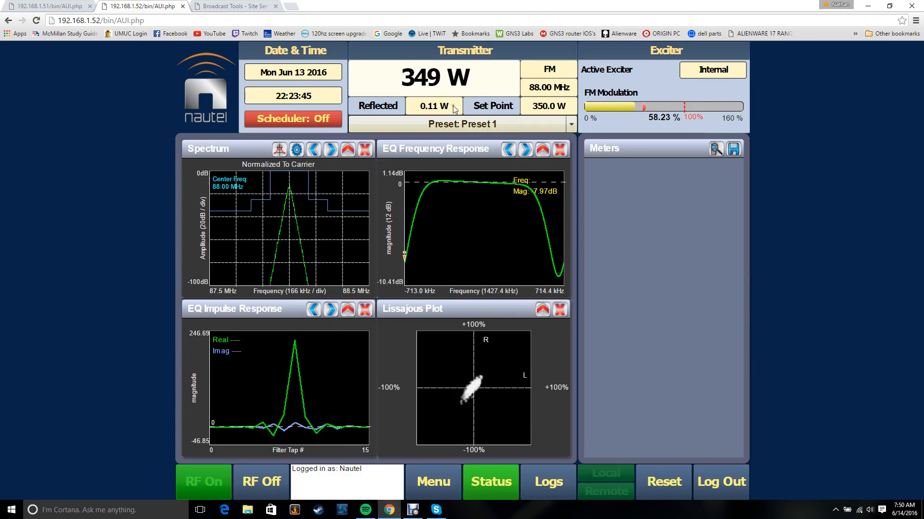
{"action": "left_click", "coordinate": [572, 124]}
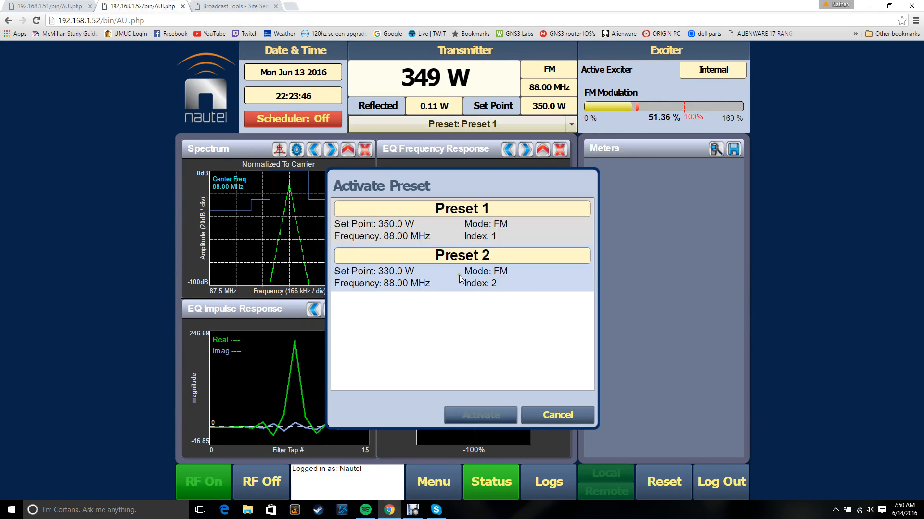
{"action": "left_click", "coordinate": [444, 273]}
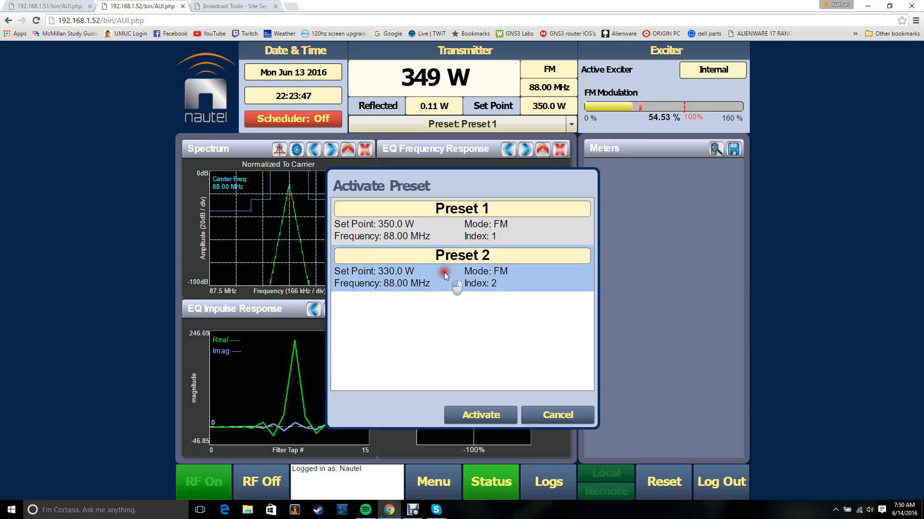
{"action": "left_click", "coordinate": [481, 415]}
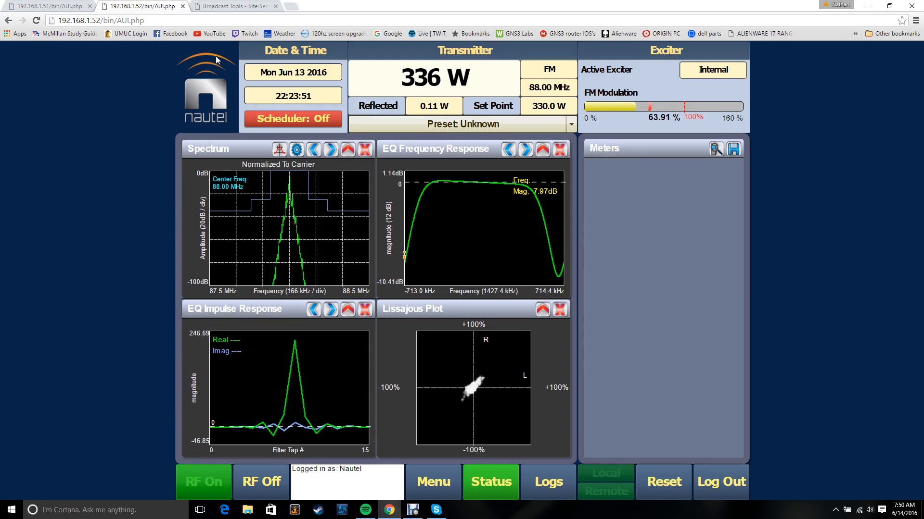
Check the power of transmitter 192.168.1.51 and the forward power sample voltages on the Site Sentinel.
{"action": "left_click", "coordinate": [60, 5]}
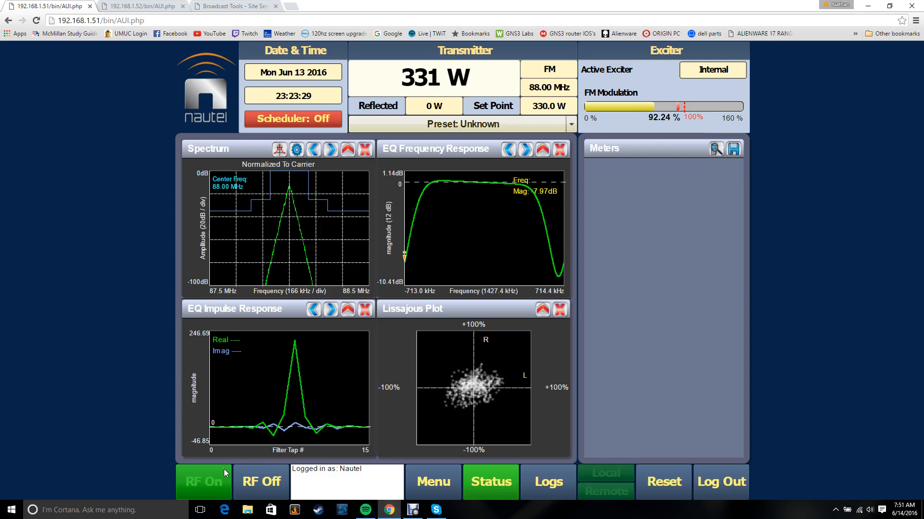
{"action": "left_click", "coordinate": [234, 7]}
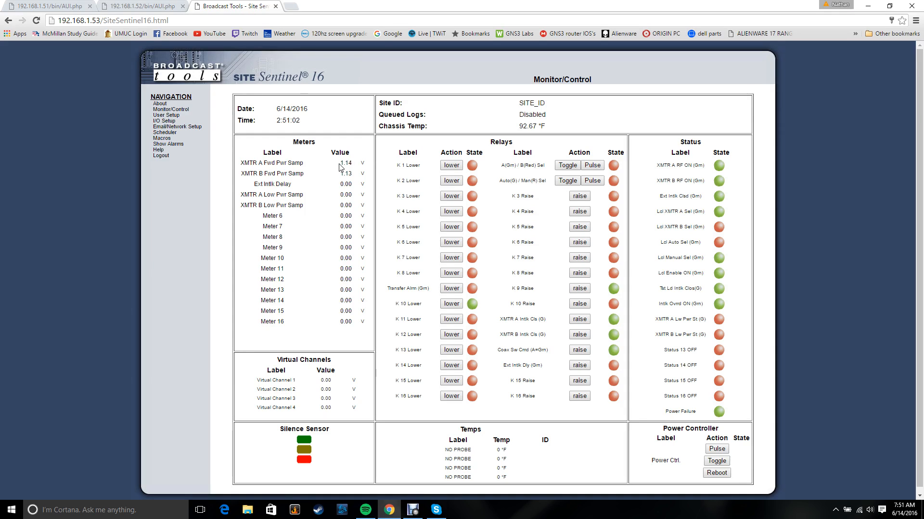
Review the Meter 1 and Meter 2 settings in the Site Sentinel's I/O Setup, including the delay time.
{"action": "left_click", "coordinate": [164, 121]}
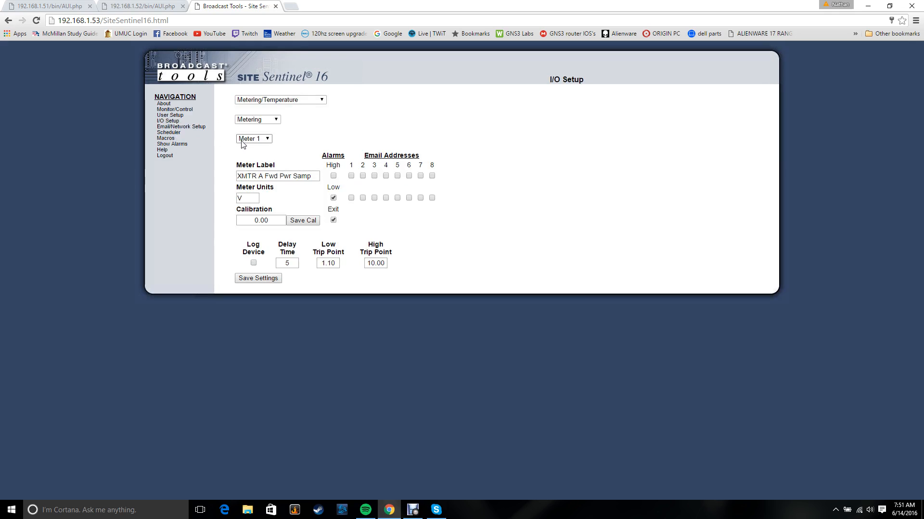
{"action": "left_click", "coordinate": [268, 139]}
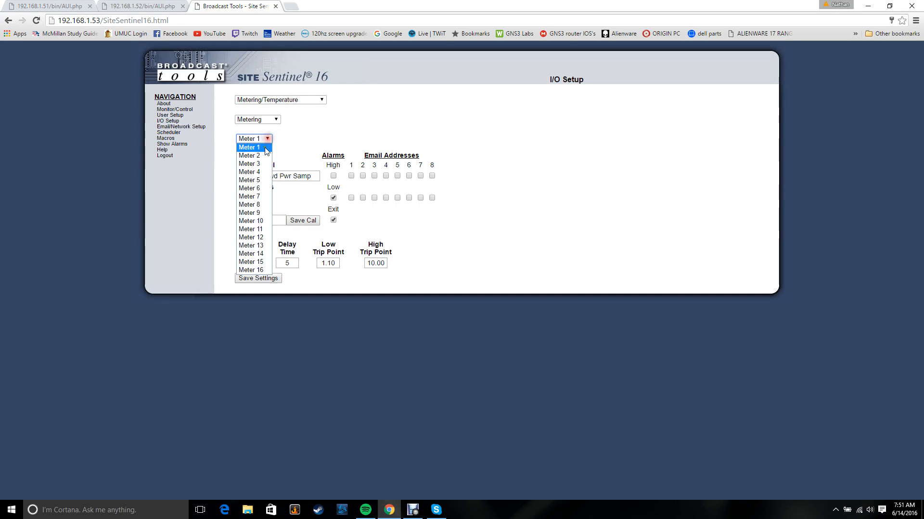
{"action": "left_click", "coordinate": [266, 149]}
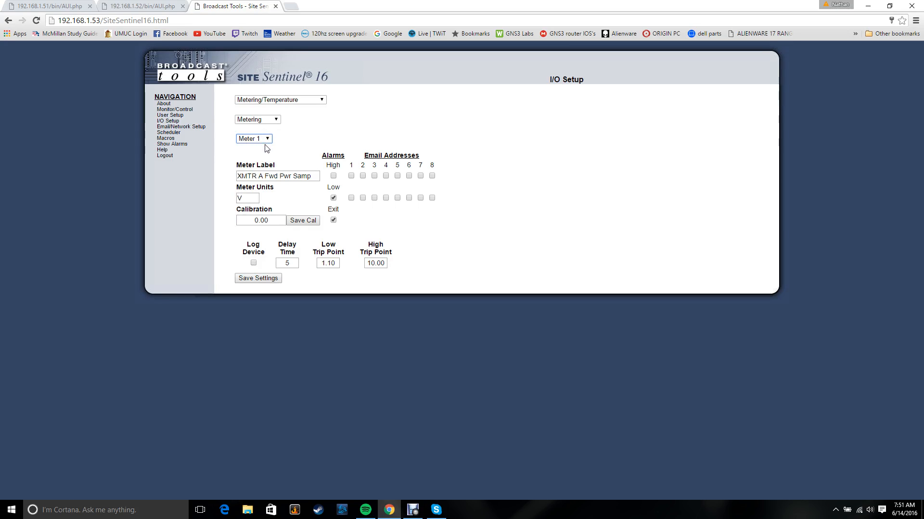
{"action": "left_click", "coordinate": [266, 140]}
{"action": "left_click", "coordinate": [259, 156]}
{"action": "left_click", "coordinate": [295, 263]}
{"action": "left_click_drag", "start_coordinate": [295, 264], "coordinate": [279, 265]}
Set Meter 1's Low Trip Point to 1.14 for the XMTR A forward power sample and save the settings.
{"action": "left_click", "coordinate": [258, 139]}
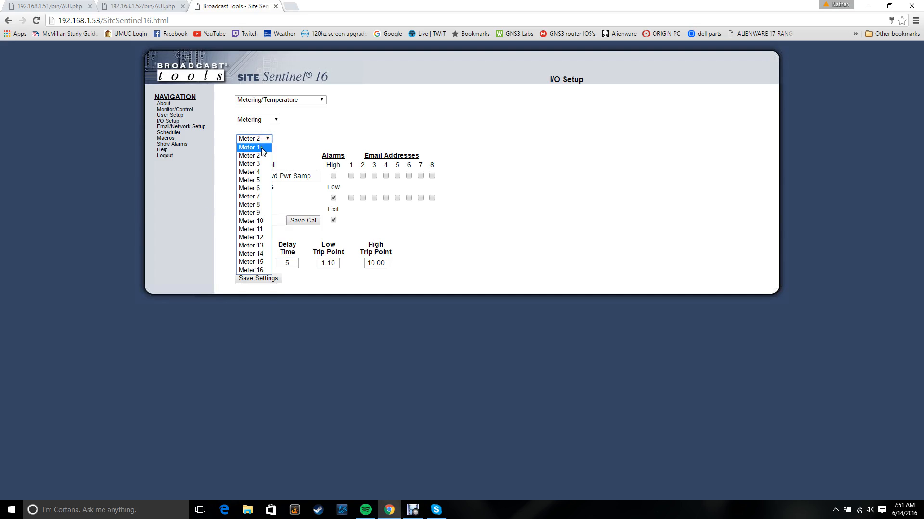
{"action": "left_click", "coordinate": [261, 147]}
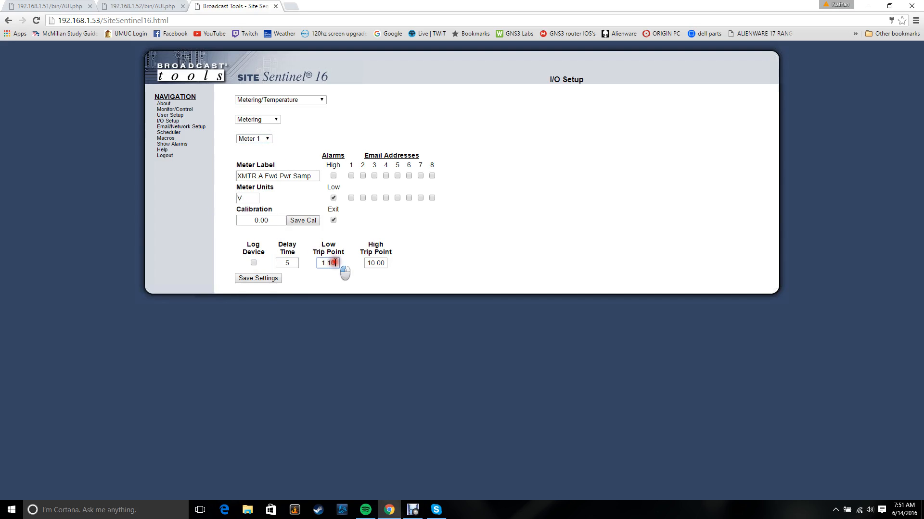
{"action": "left_click_drag", "start_coordinate": [340, 264], "coordinate": [315, 263]}
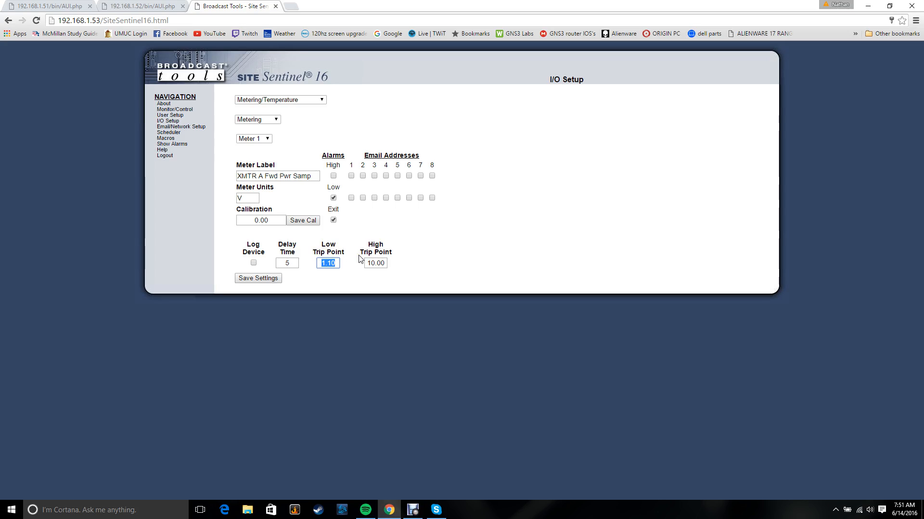
{"action": "type", "text": "1.14"}
{"action": "left_click", "coordinate": [267, 279]}
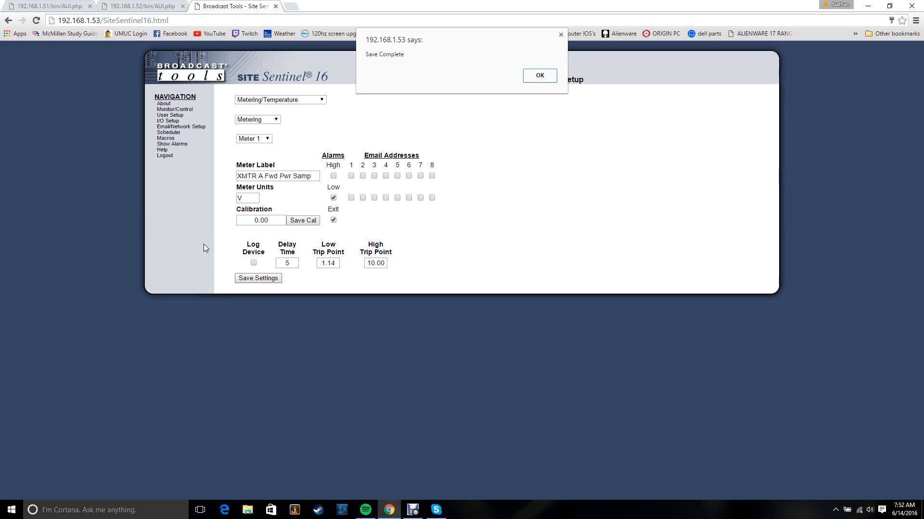
{"action": "left_click", "coordinate": [535, 77]}
Check transmitter 192.168.1.52's output power and the XMTR B forward power sample on the Monitor/Control page.
{"action": "left_click", "coordinate": [135, 7]}
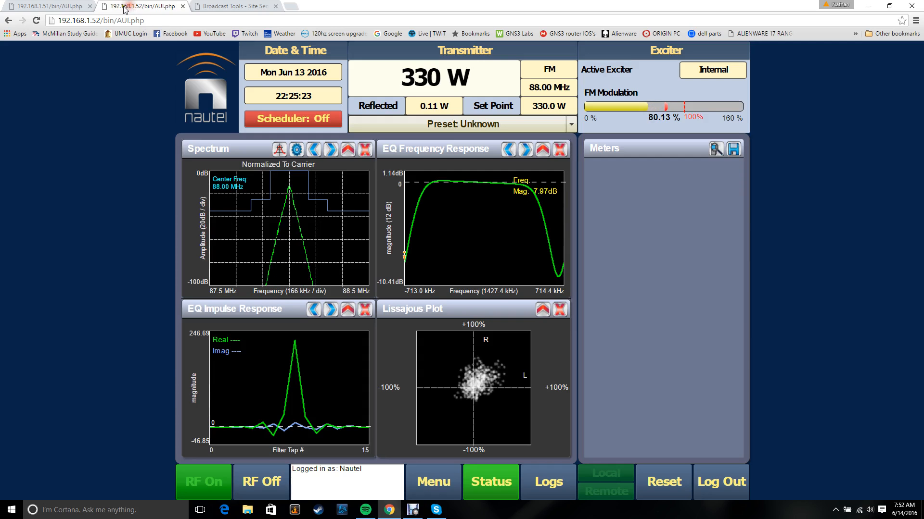
{"action": "left_click", "coordinate": [235, 6]}
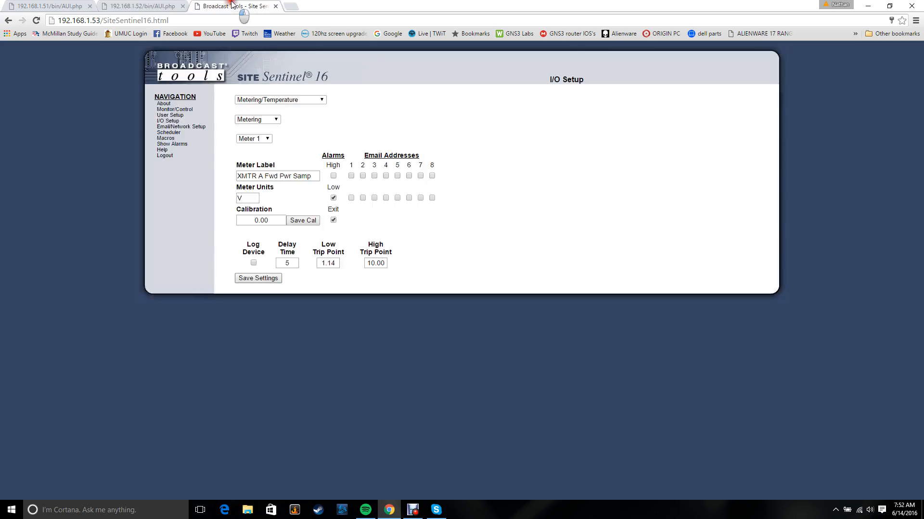
{"action": "left_click", "coordinate": [171, 110]}
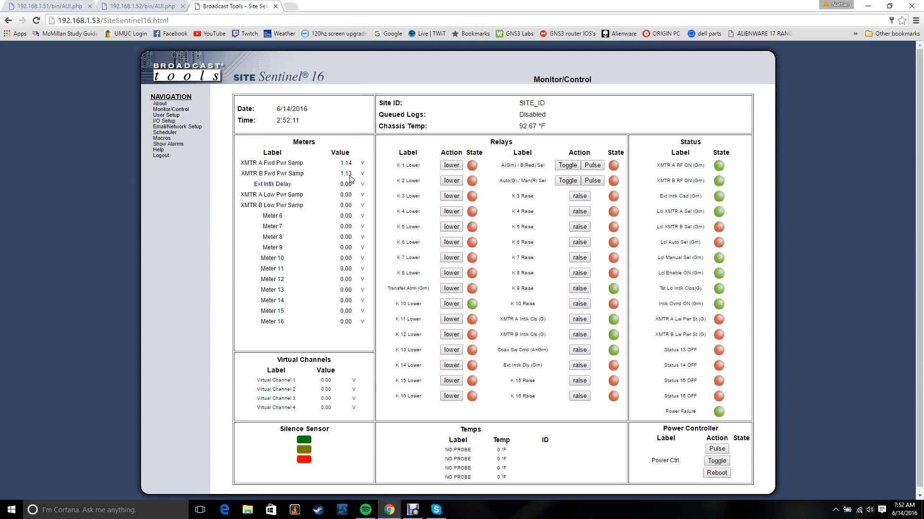
Set Meter 2's Low Trip Point to 1.13 for the XMTR B forward power sample and save the settings.
{"action": "left_click", "coordinate": [173, 122]}
{"action": "left_click", "coordinate": [267, 139]}
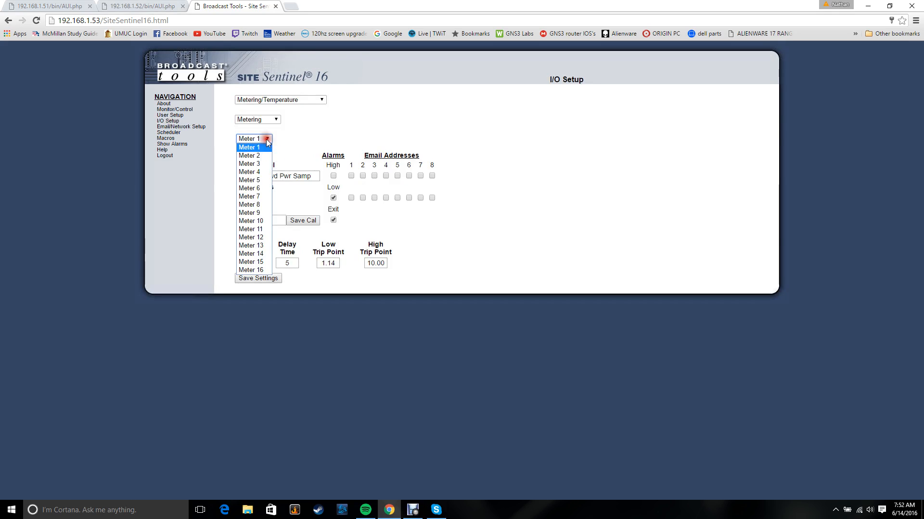
{"action": "left_click", "coordinate": [249, 155]}
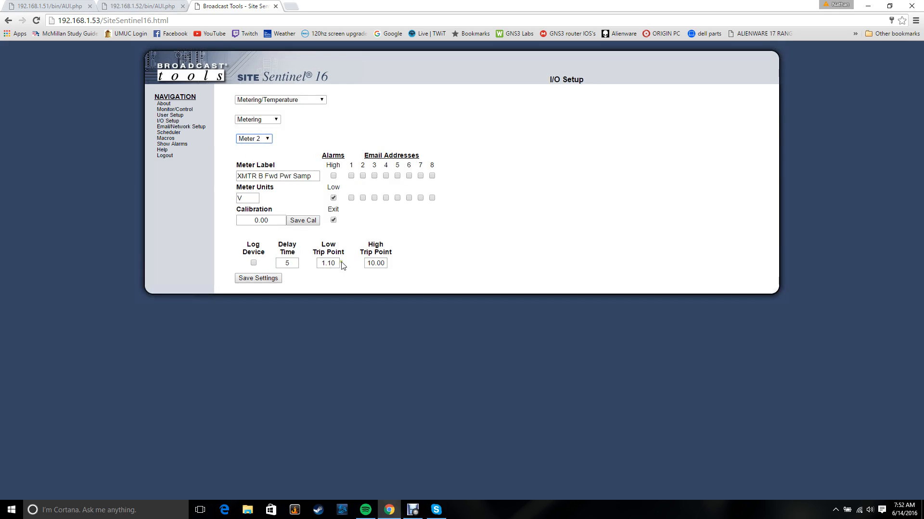
{"action": "left_click_drag", "start_coordinate": [338, 265], "coordinate": [317, 263]}
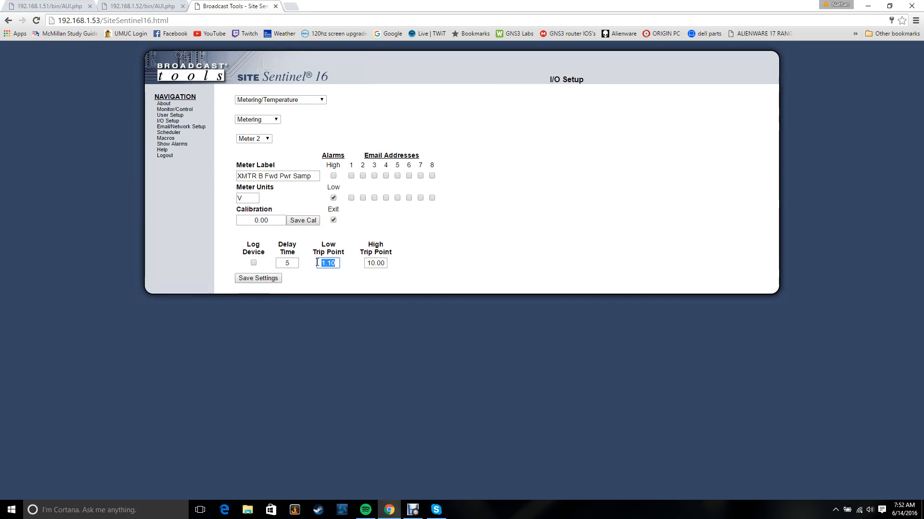
{"action": "type", "text": "1.13"}
{"action": "left_click", "coordinate": [269, 282]}
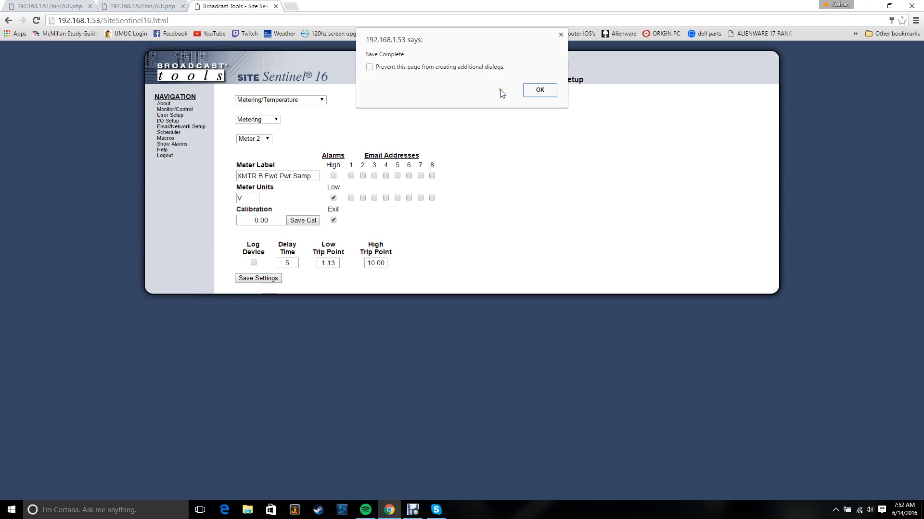
{"action": "left_click", "coordinate": [542, 92]}
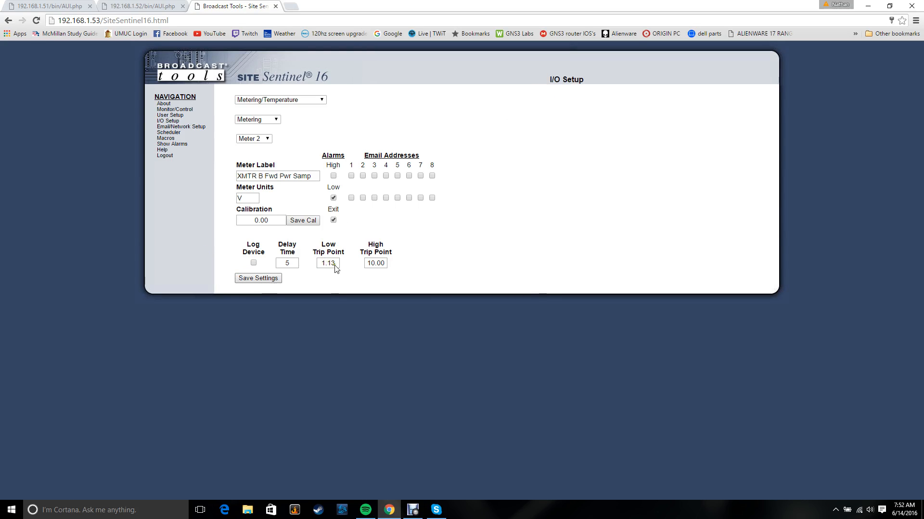